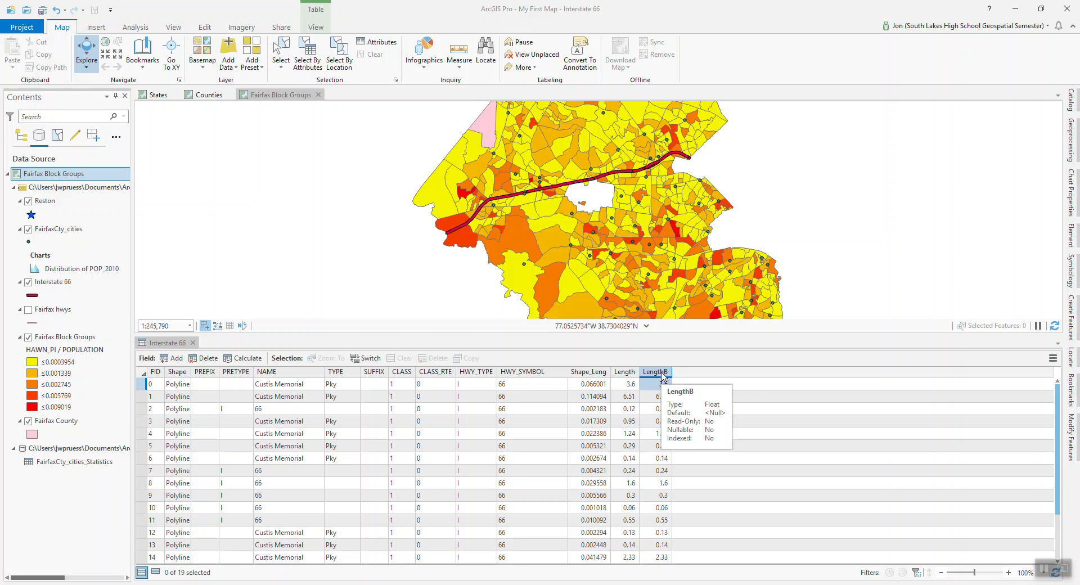
Run Summary Statistics on the Interstate 66 table's LengthB field with the Sum statistic and no case field, outputting Interstate66_Statistics2.
{"action": "right_click", "coordinate": [663, 377]}
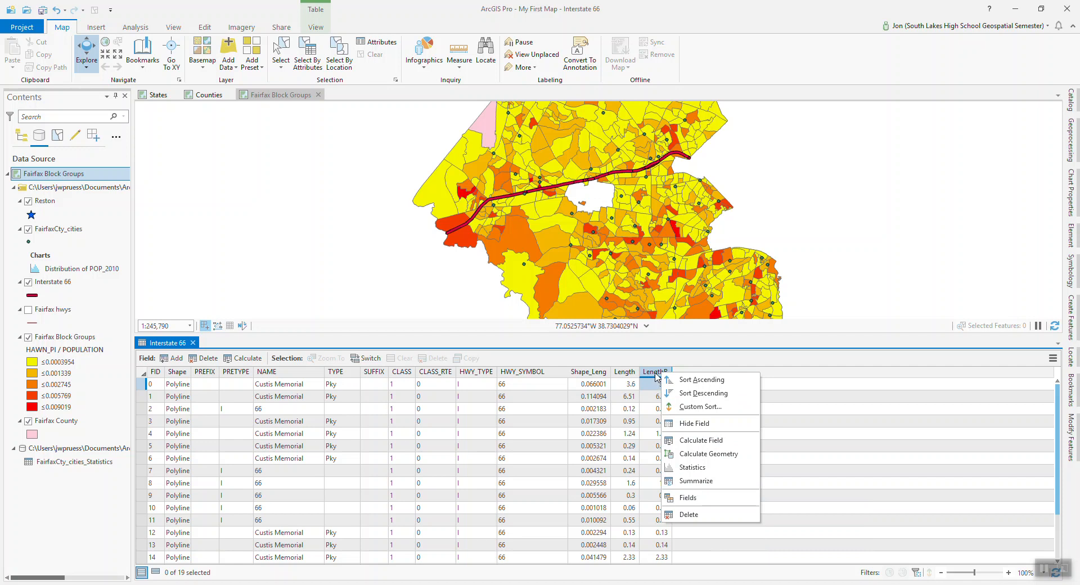
{"action": "left_click", "coordinate": [696, 481]}
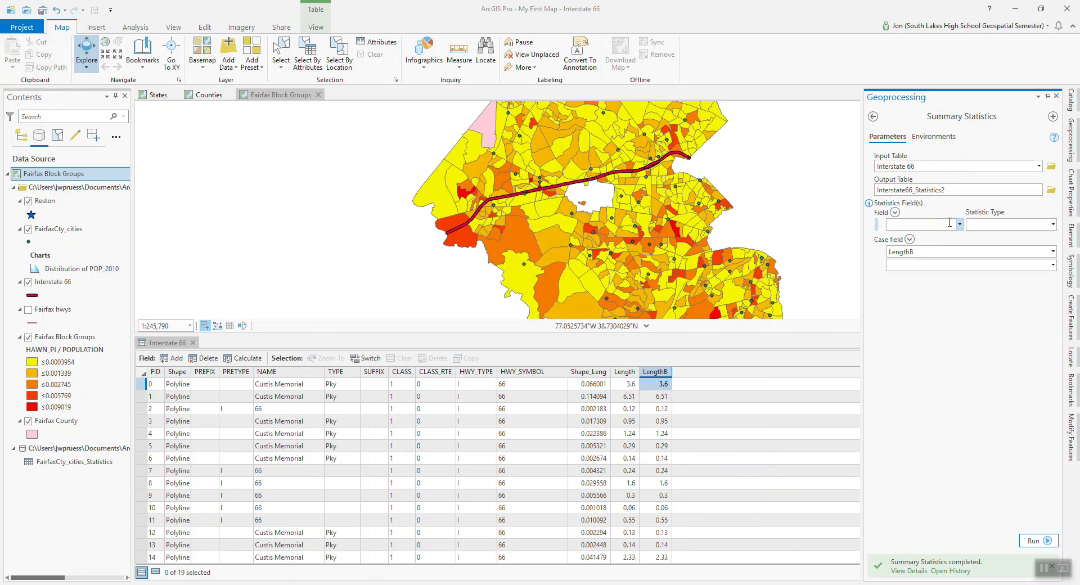
{"action": "left_click", "coordinate": [960, 225]}
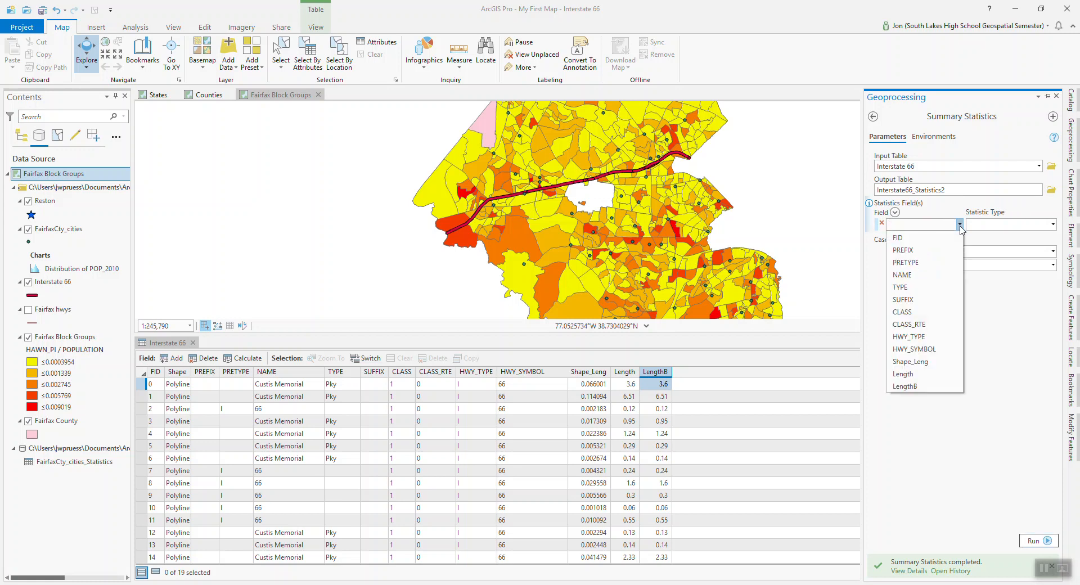
{"action": "left_click", "coordinate": [905, 386]}
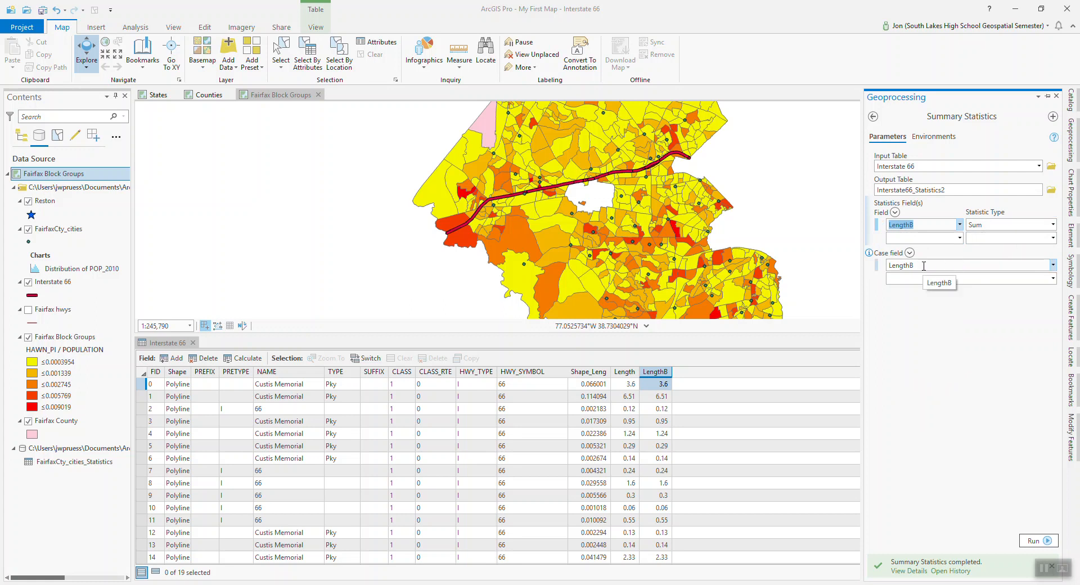
{"action": "left_click", "coordinate": [900, 265]}
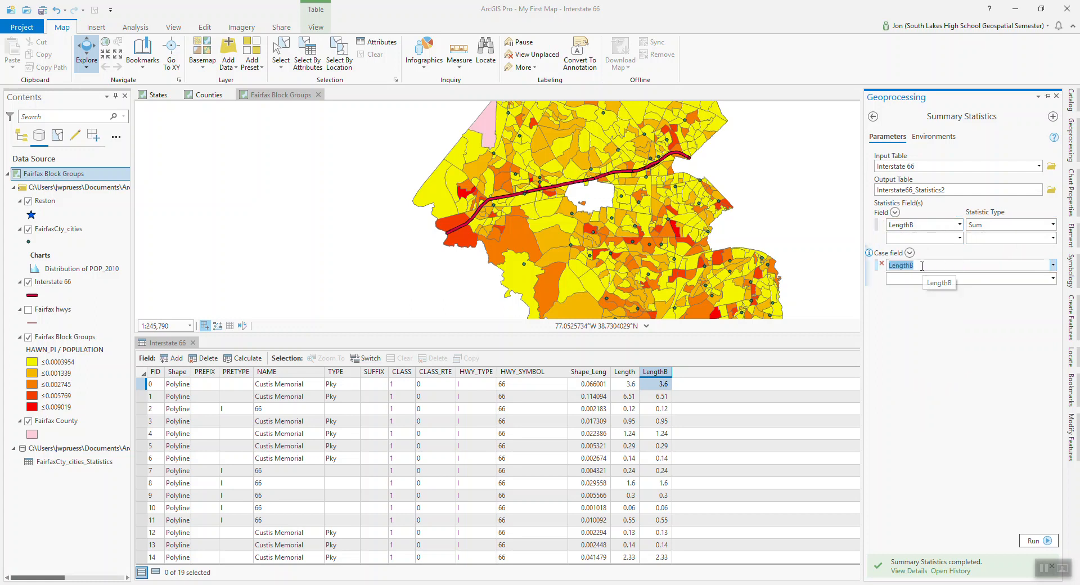
{"action": "key", "text": "BackSpace"}
{"action": "left_click", "coordinate": [882, 265]}
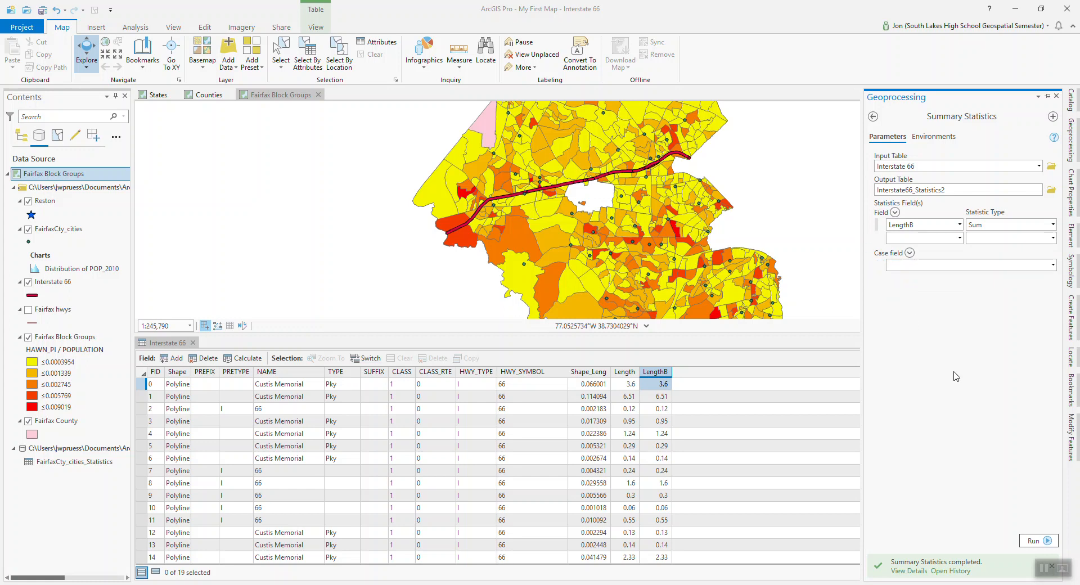
{"action": "left_click", "coordinate": [1034, 541]}
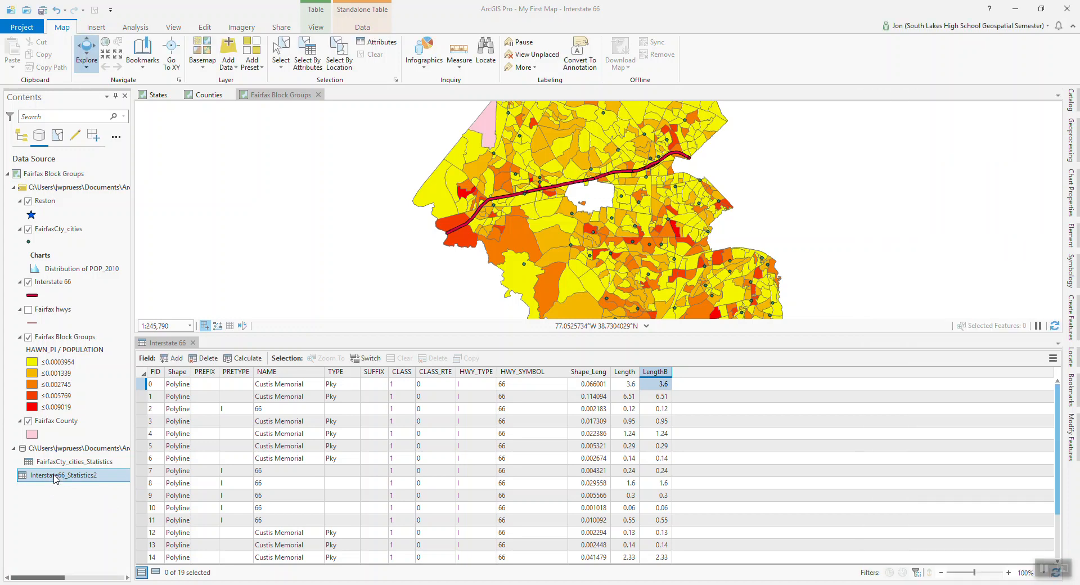
Open the Interstate66_Statistics2 table to review the summed highway length, then close it.
{"action": "right_click", "coordinate": [55, 475]}
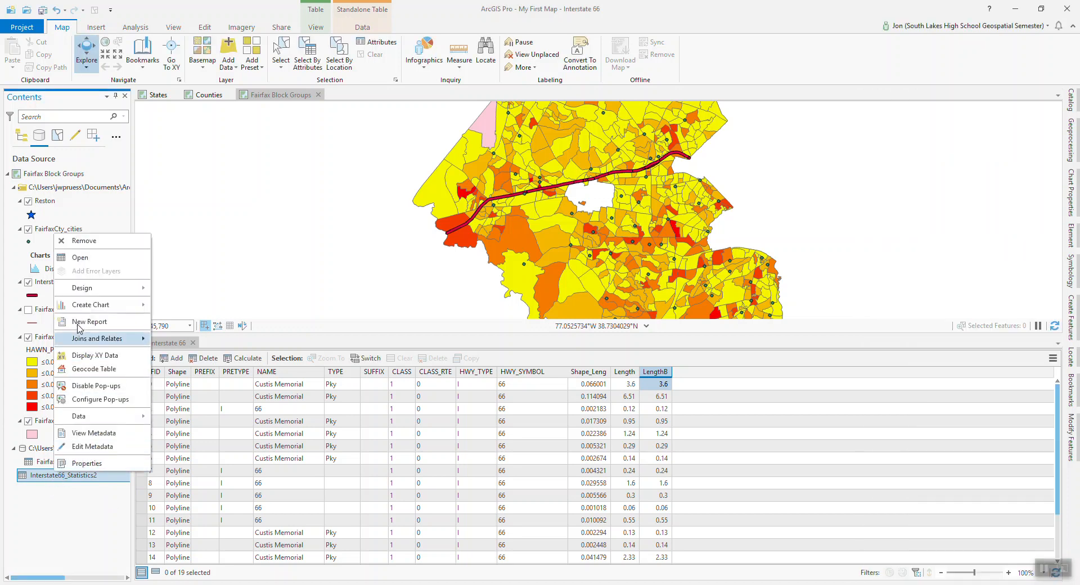
{"action": "left_click", "coordinate": [79, 258]}
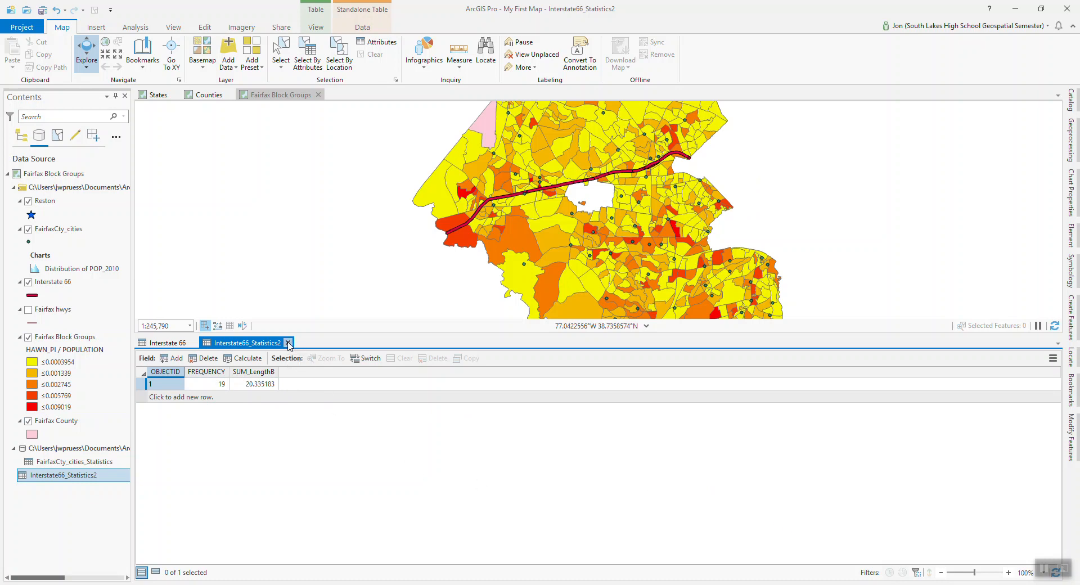
{"action": "left_click", "coordinate": [288, 343]}
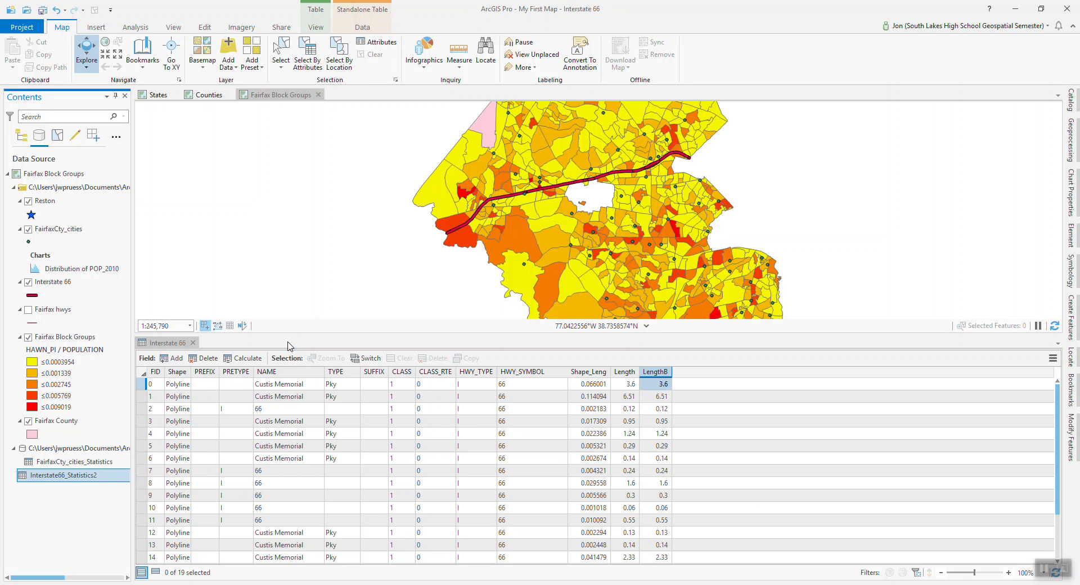
Close the Interstate 66 attribute table and add the Imagery basemap to the Fairfax Block Groups map.
{"action": "left_click", "coordinate": [193, 343]}
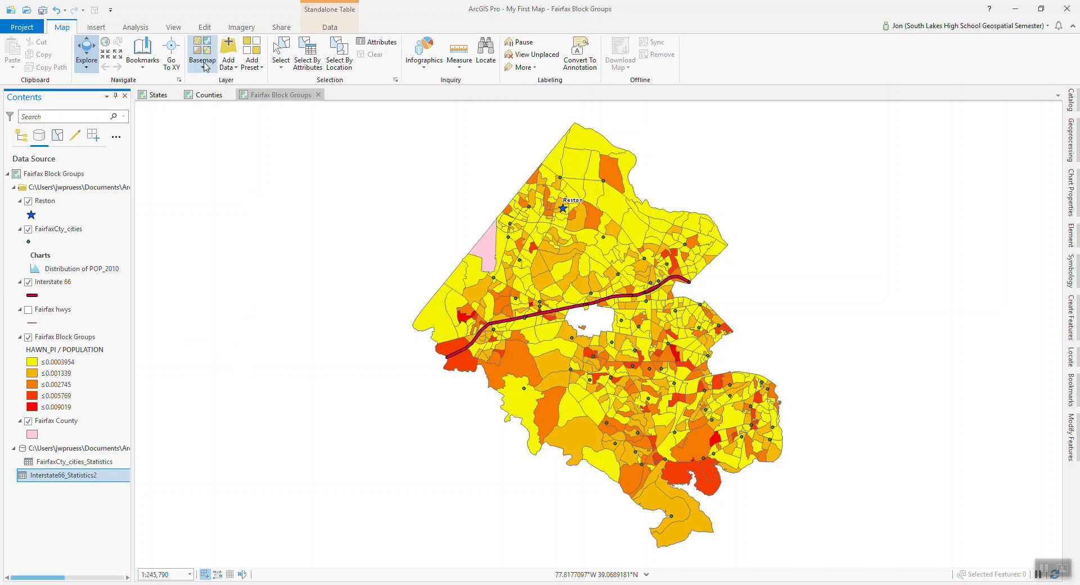
{"action": "left_click", "coordinate": [205, 68]}
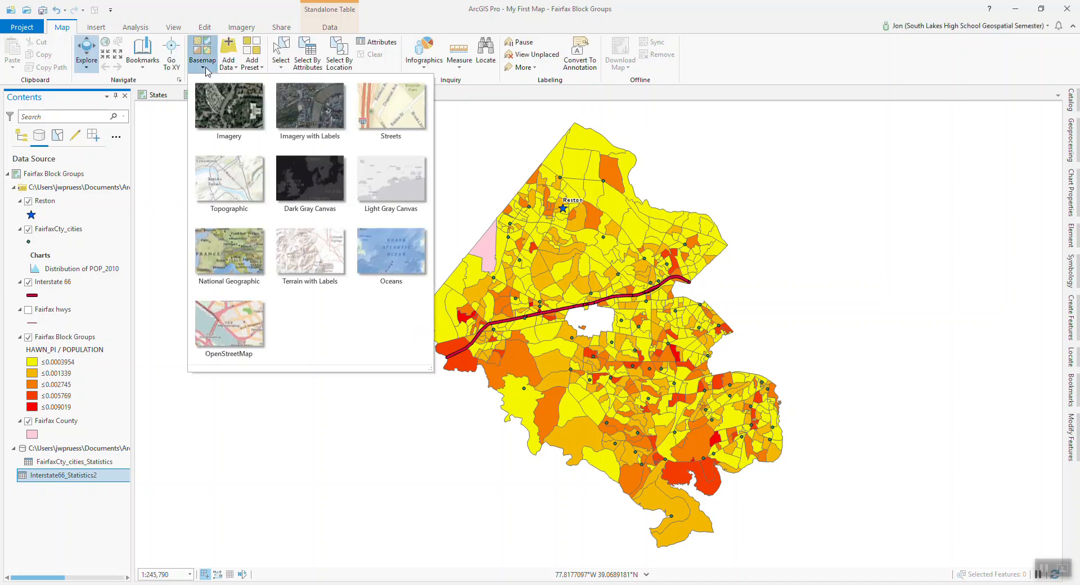
{"action": "left_click", "coordinate": [229, 110]}
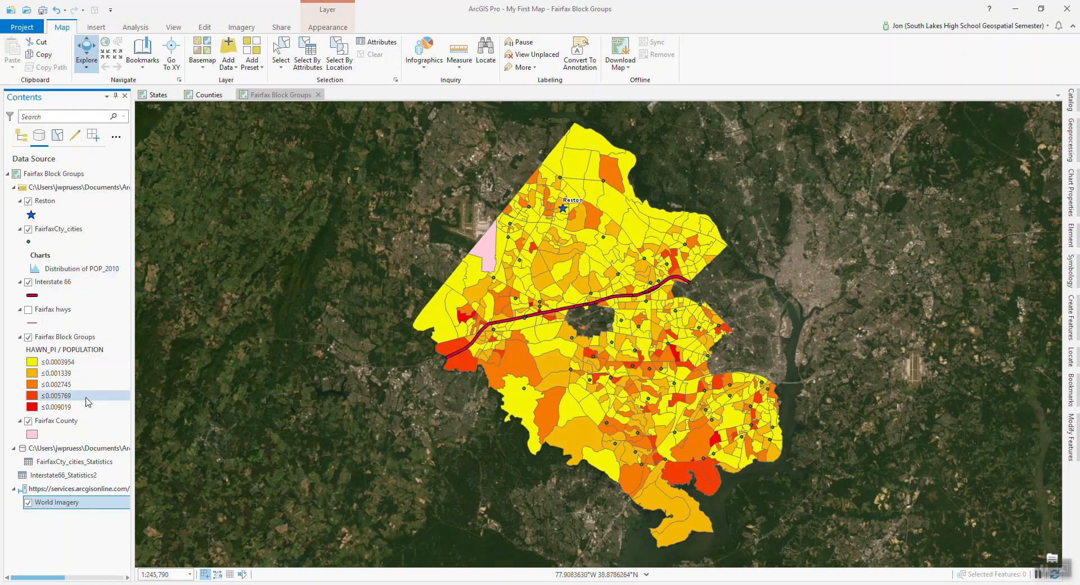
Give the Fairfax County polygon symbol no fill color and a bright green 2 pt outline, and apply it.
{"action": "left_click", "coordinate": [33, 436]}
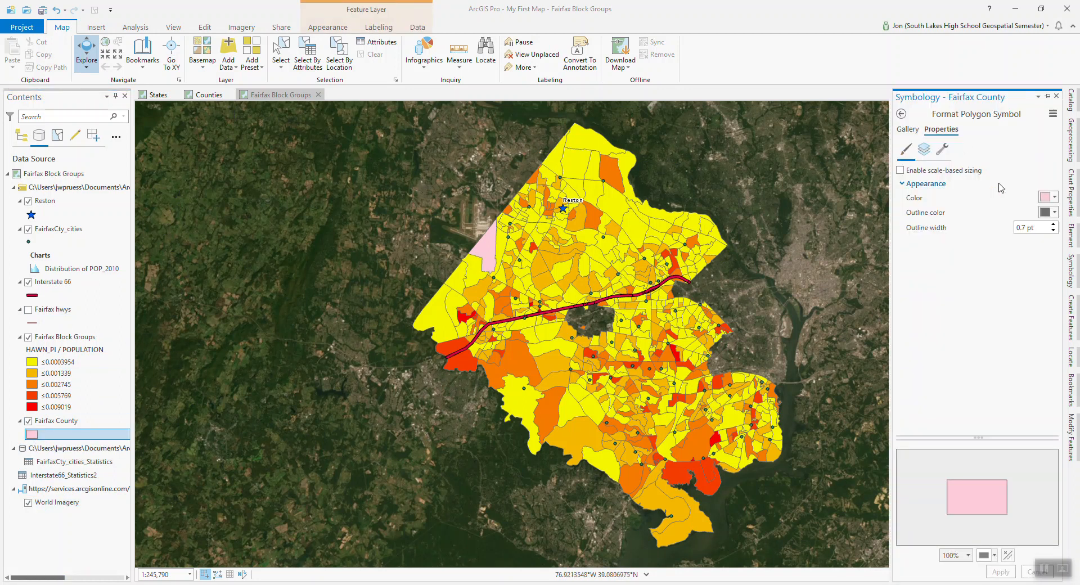
{"action": "left_click", "coordinate": [1044, 197]}
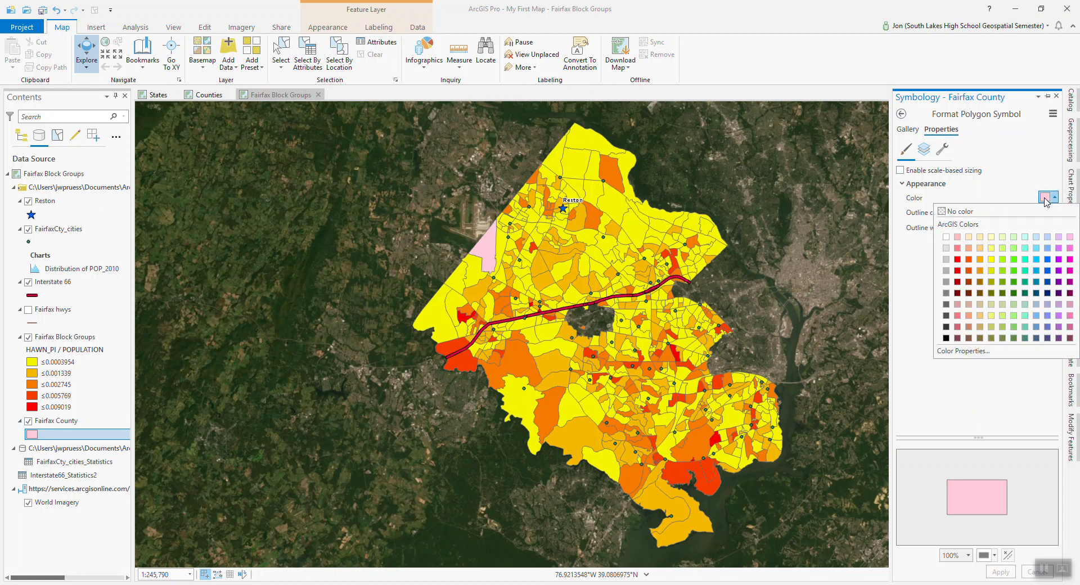
{"action": "left_click", "coordinate": [966, 213]}
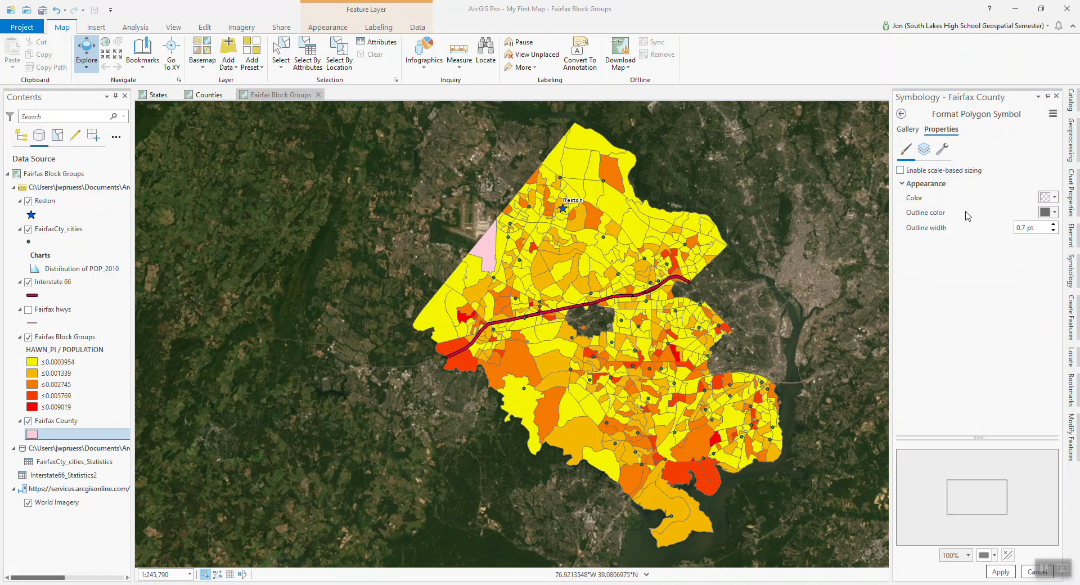
{"action": "left_click", "coordinate": [1054, 212]}
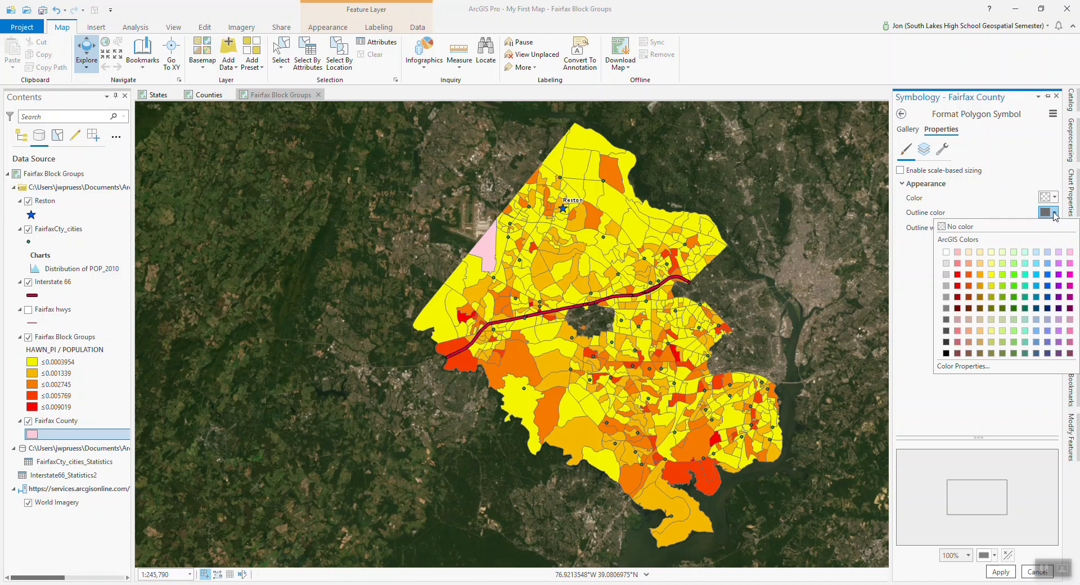
{"action": "left_click", "coordinate": [1014, 275]}
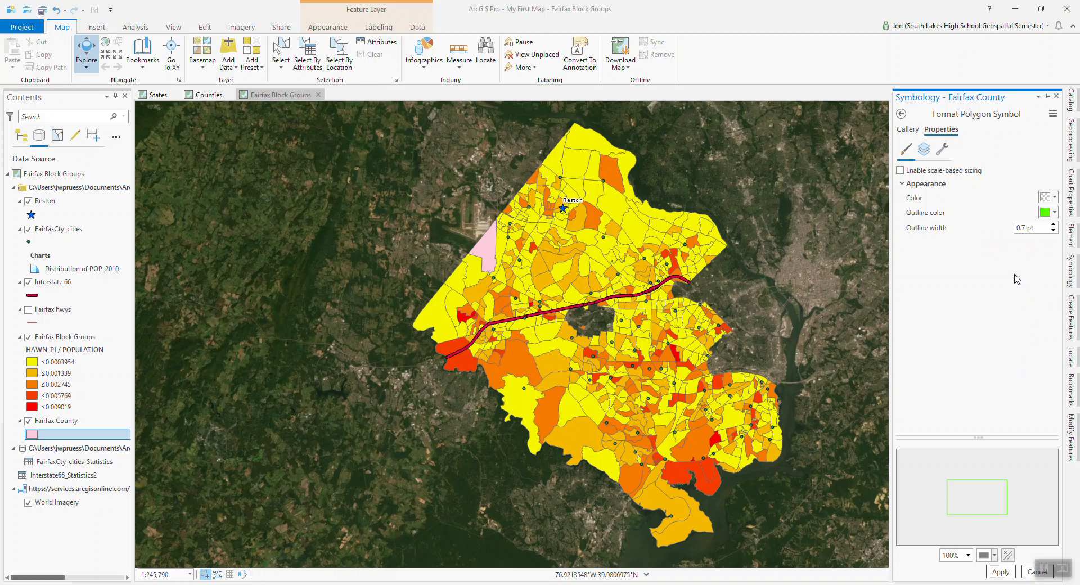
{"action": "left_click", "coordinate": [1053, 223]}
{"action": "left_click", "coordinate": [1054, 224]}
{"action": "left_click", "coordinate": [1002, 572]}
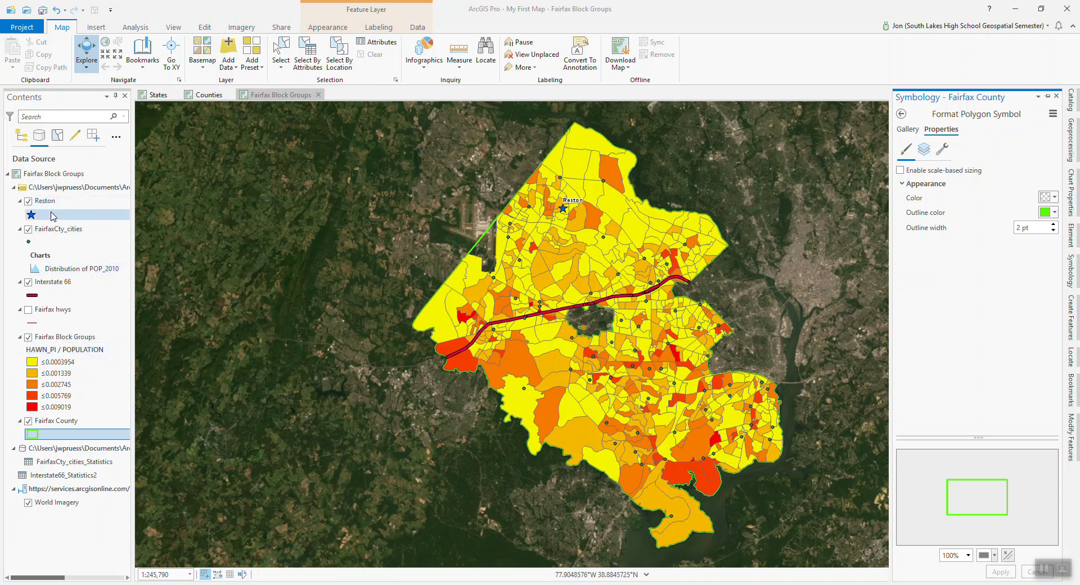
{"action": "left_click", "coordinate": [59, 337]}
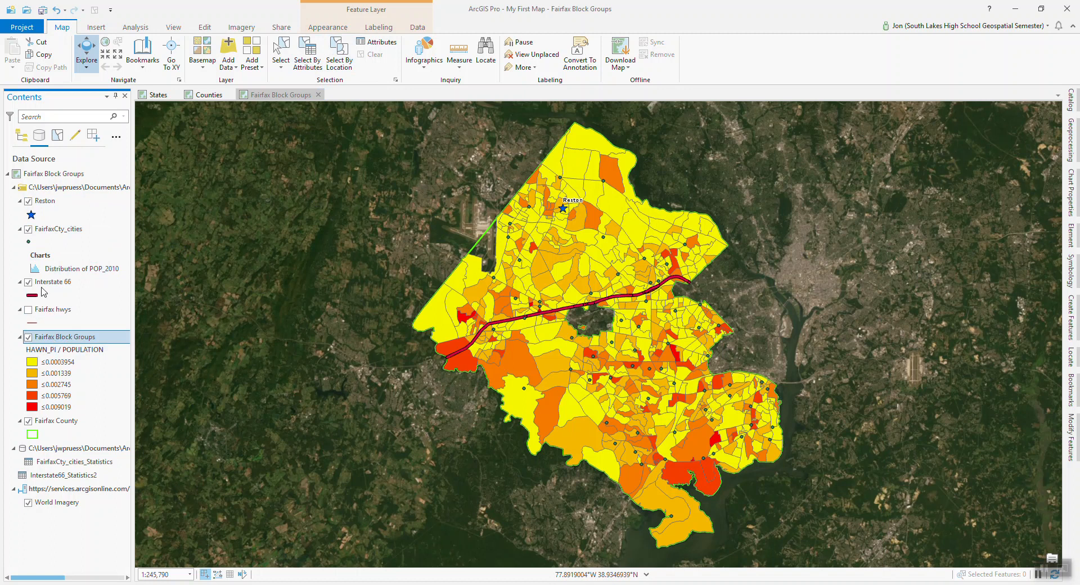
{"action": "left_click", "coordinate": [50, 231]}
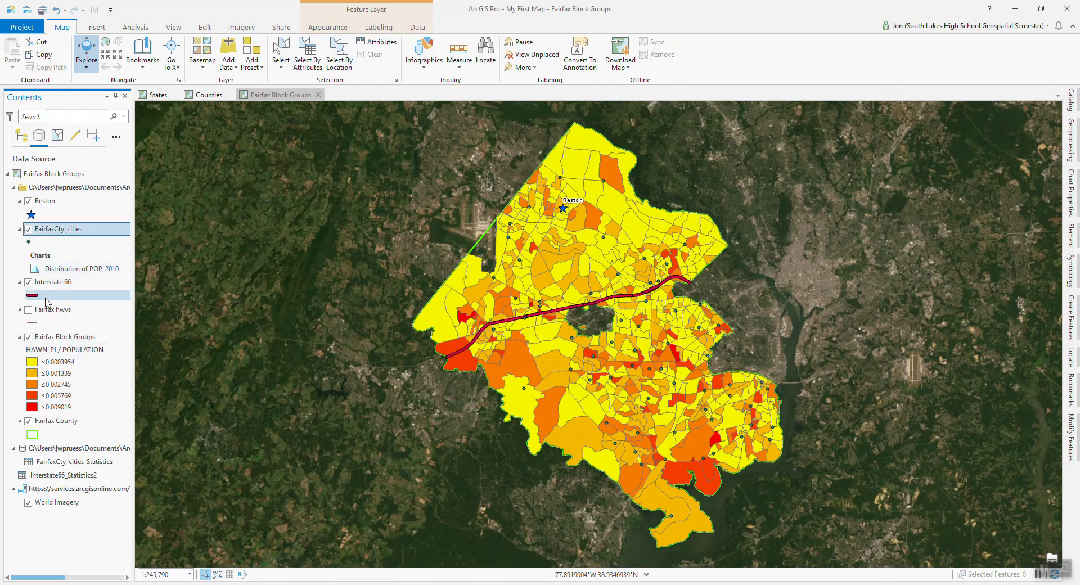
{"action": "left_click", "coordinate": [51, 176]}
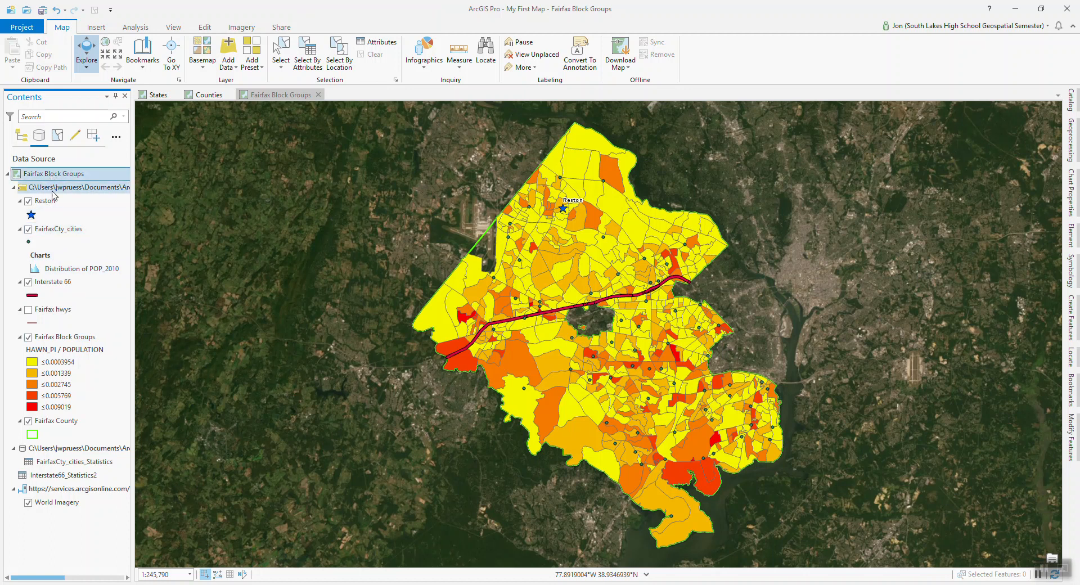
{"action": "left_click", "coordinate": [56, 231]}
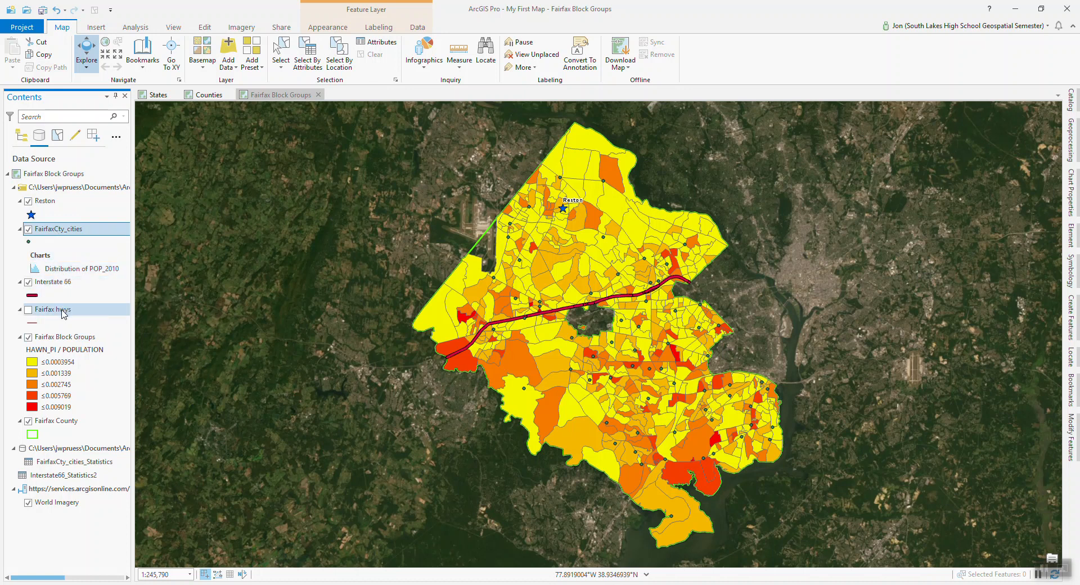
Set the transparency of the Fairfax Block Groups layer to 60%.
{"action": "left_click", "coordinate": [51, 337]}
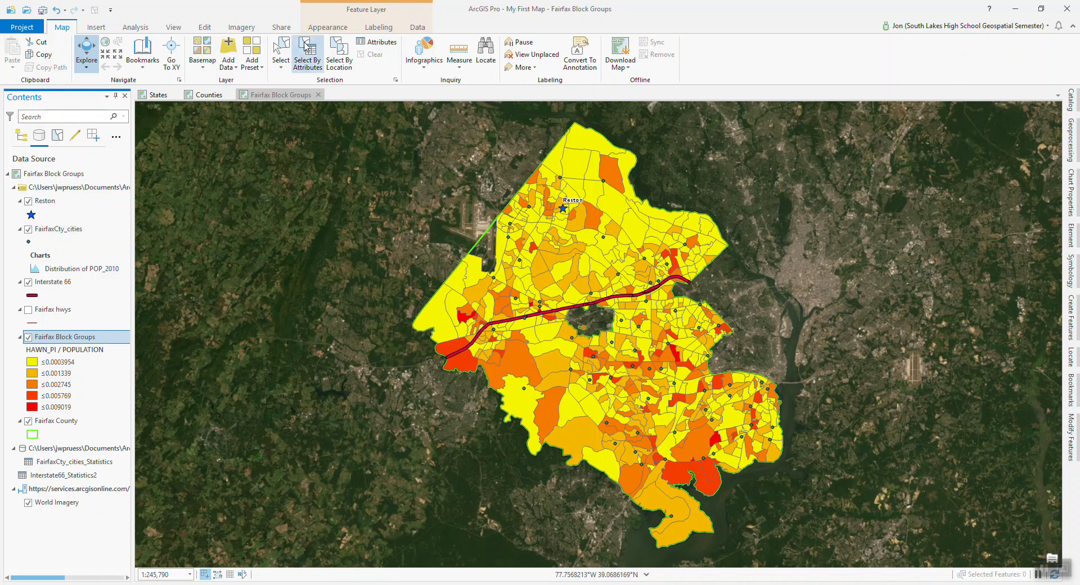
{"action": "left_click", "coordinate": [335, 27]}
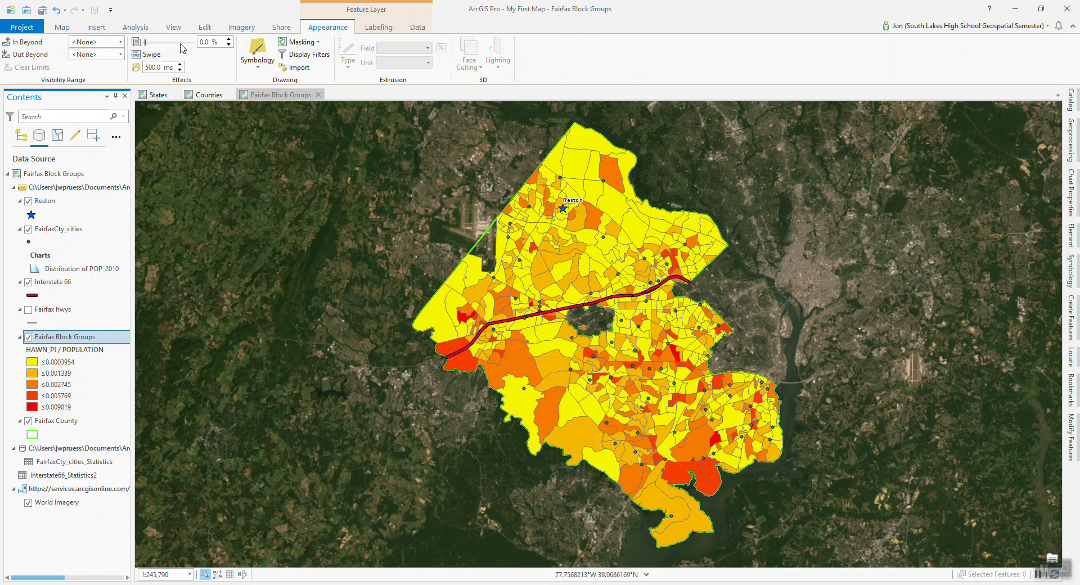
{"action": "left_click_drag", "start_coordinate": [146, 43], "coordinate": [172, 47]}
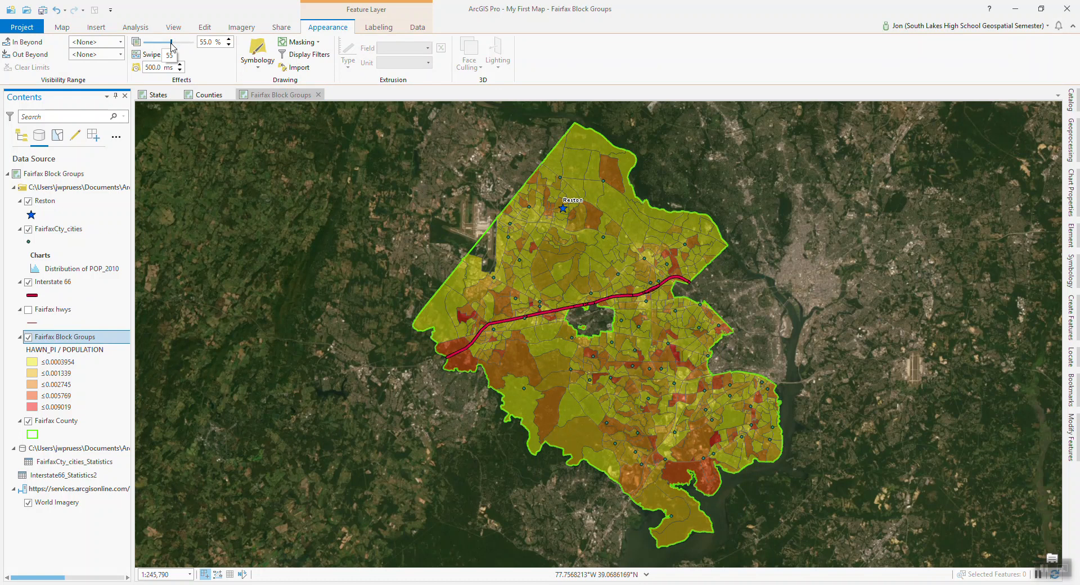
{"action": "left_click", "coordinate": [229, 44]}
{"action": "left_click", "coordinate": [228, 45]}
{"action": "left_click", "coordinate": [228, 44]}
{"action": "left_click", "coordinate": [228, 45]}
{"action": "left_click", "coordinate": [228, 45]}
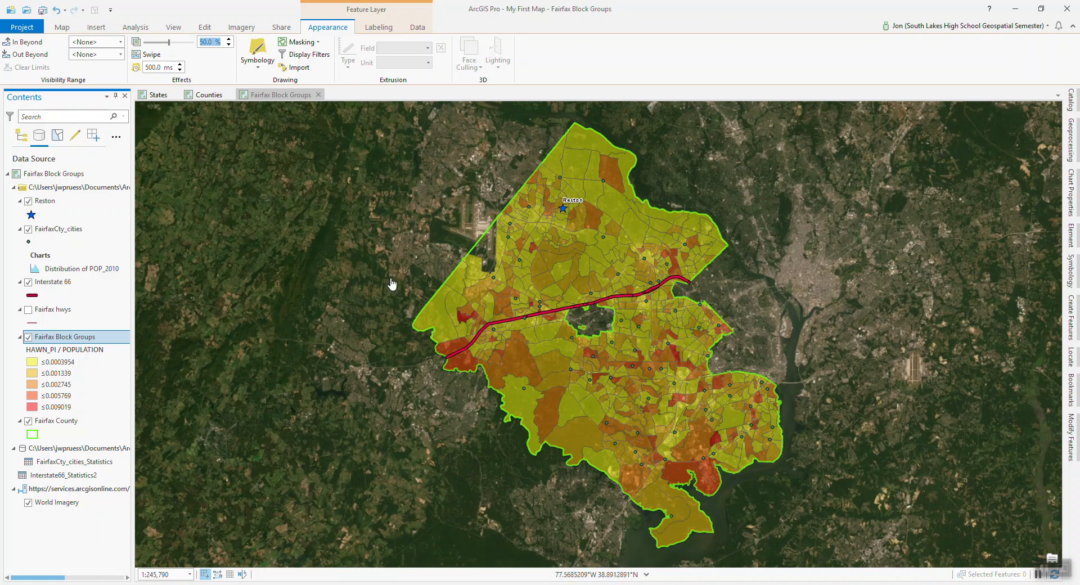
{"action": "left_click", "coordinate": [229, 45]}
{"action": "left_click", "coordinate": [228, 39]}
{"action": "left_click", "coordinate": [228, 38]}
{"action": "left_click", "coordinate": [228, 38]}
{"action": "left_click", "coordinate": [228, 39]}
{"action": "left_click", "coordinate": [229, 39]}
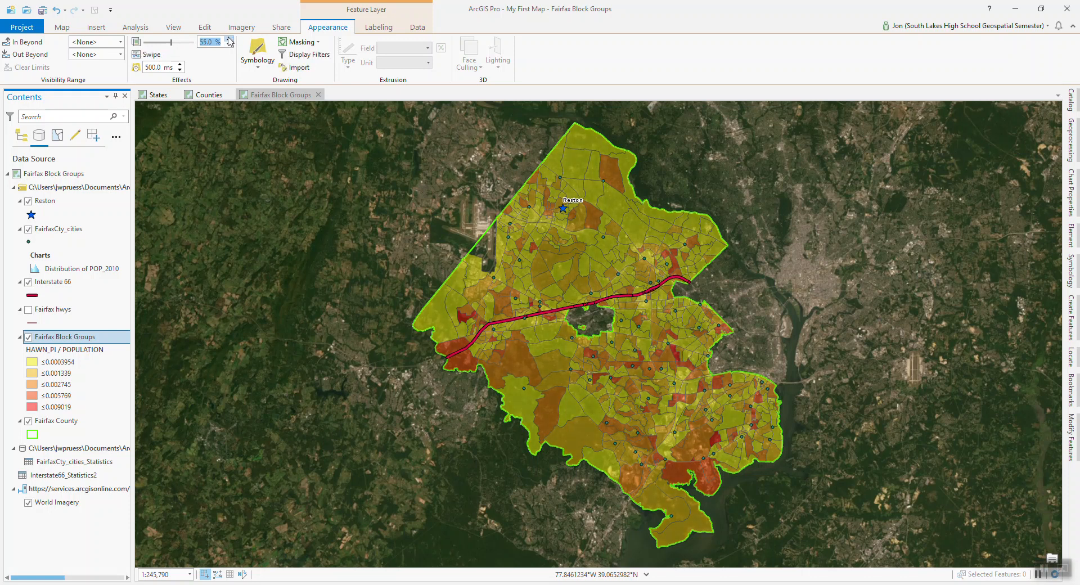
{"action": "left_click", "coordinate": [228, 38]}
{"action": "left_click", "coordinate": [229, 39]}
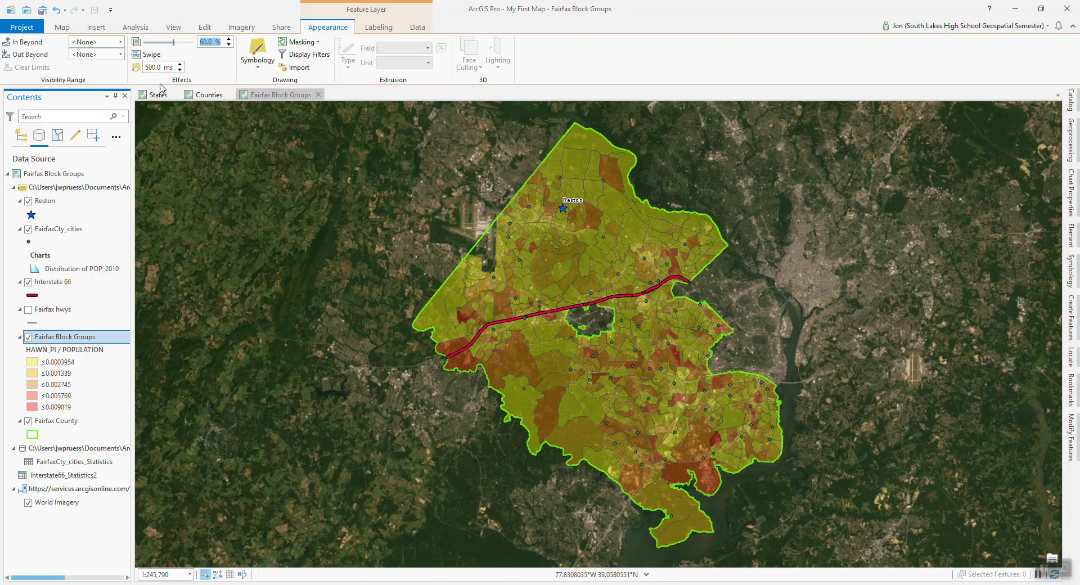
List the map contents by drawing order and save the project.
{"action": "left_click", "coordinate": [62, 29]}
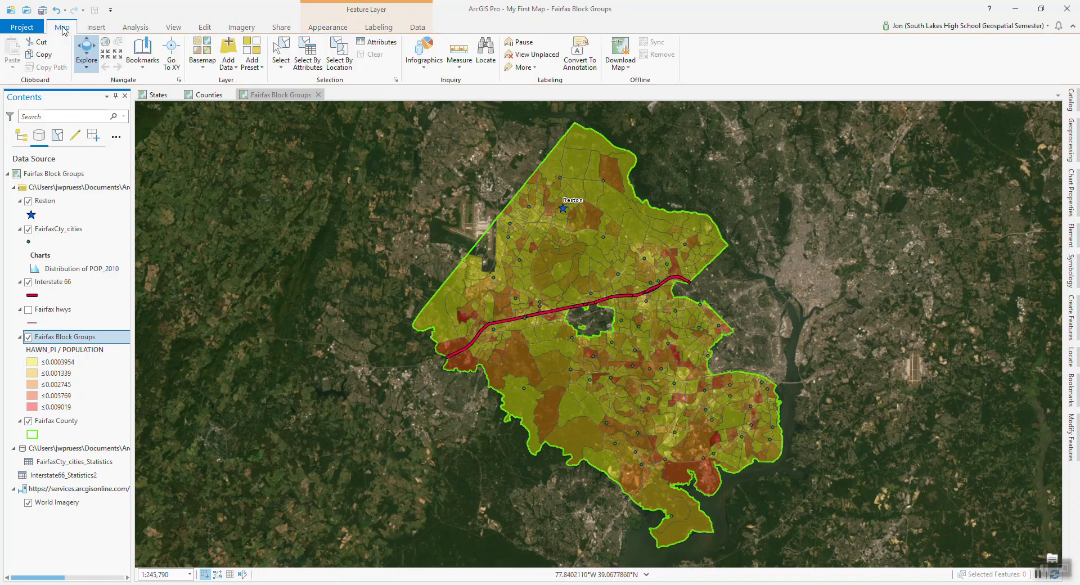
{"action": "left_click", "coordinate": [21, 136]}
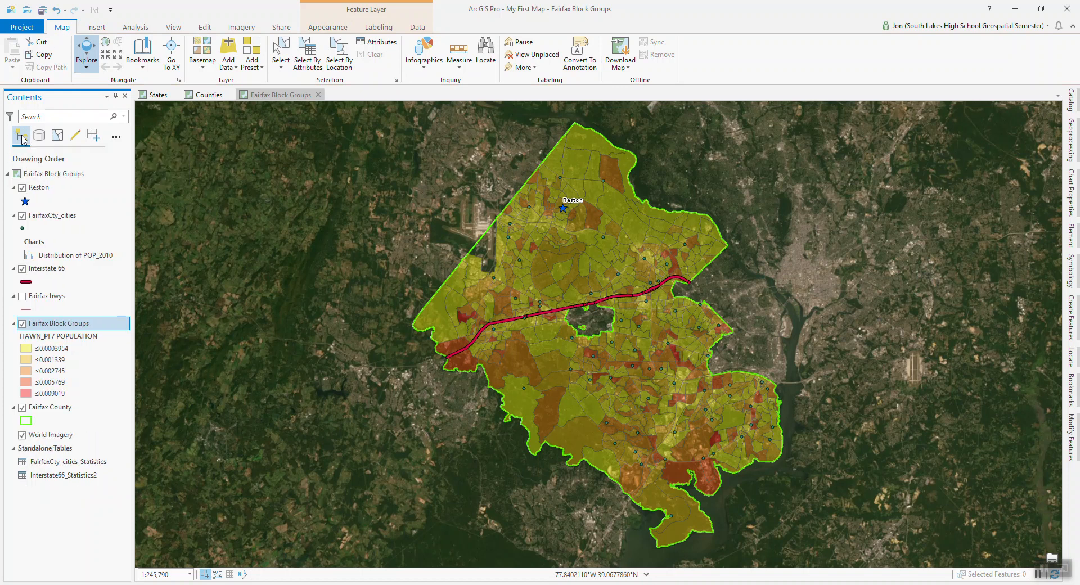
{"action": "left_click", "coordinate": [43, 11]}
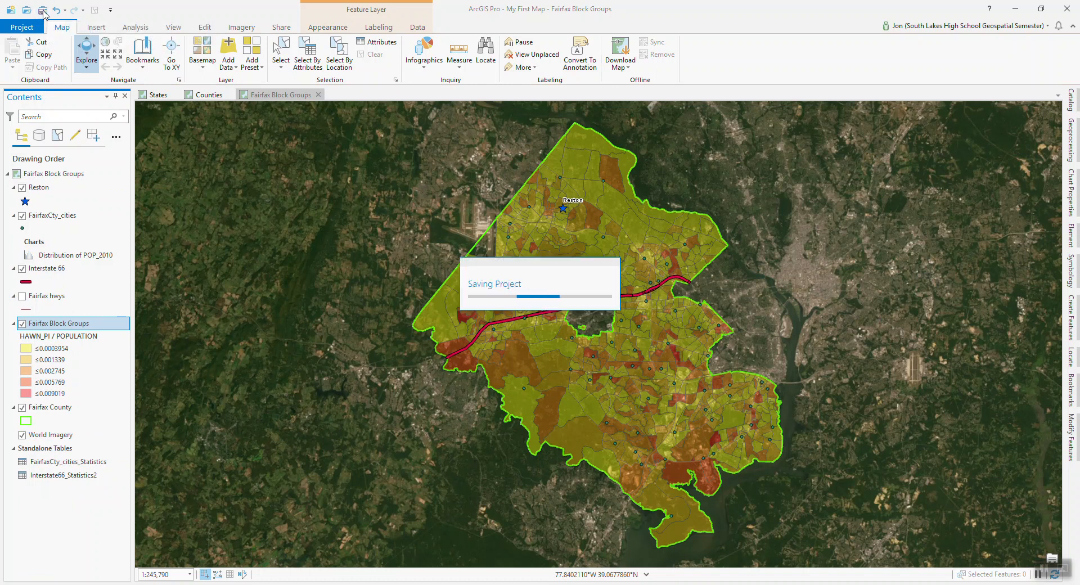